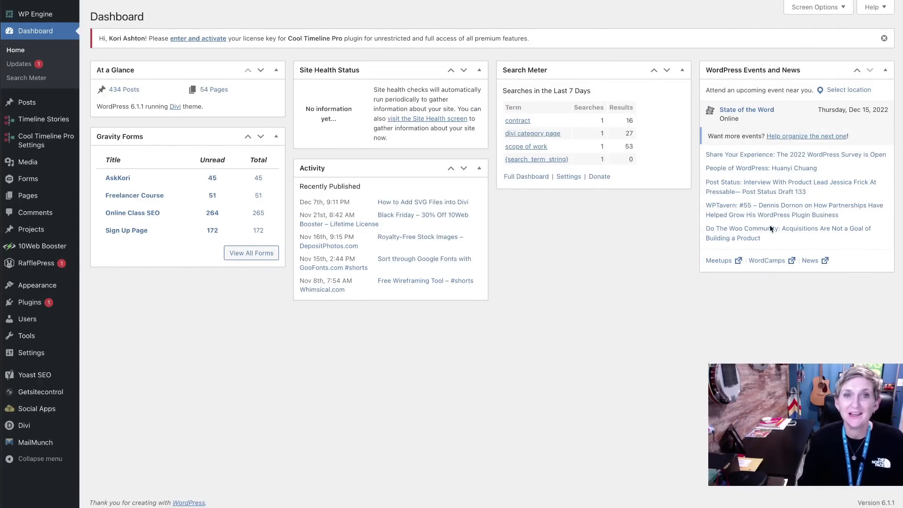
Open Appearance > Themes to show Divi active next to Twenty Twenty-Three
{"action": "key", "text": "Tab"}
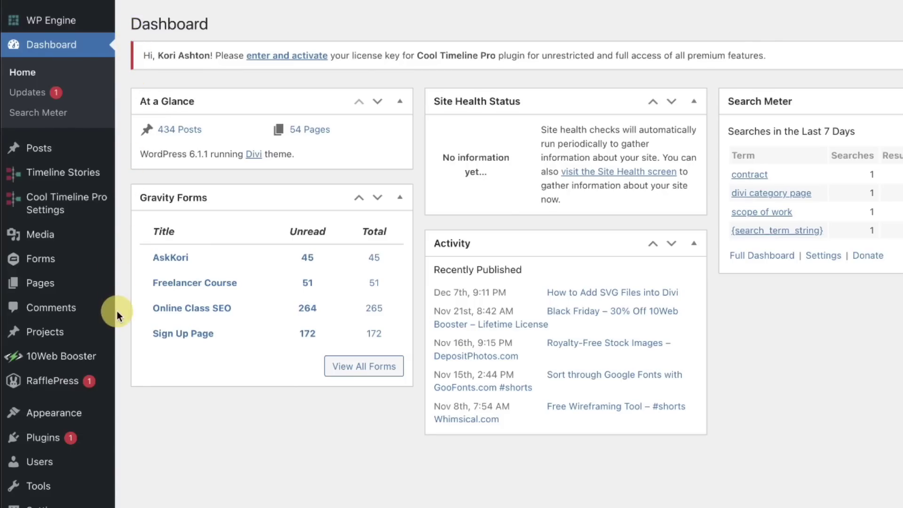
{"action": "mouse_move", "coordinate": [87, 413]}
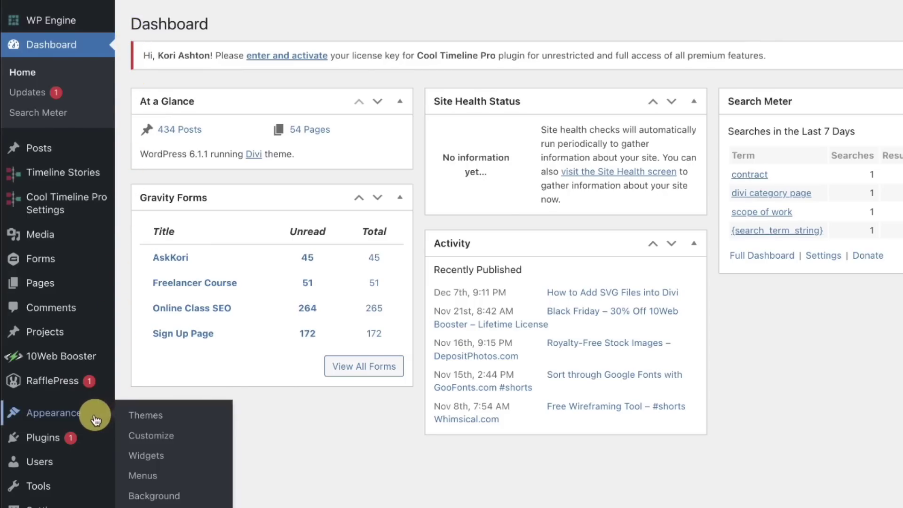
{"action": "left_click", "coordinate": [150, 416]}
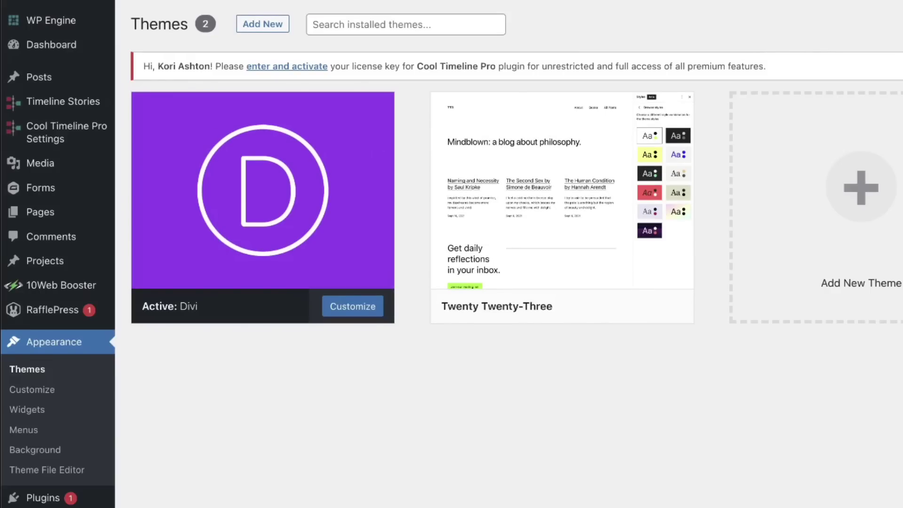
{"action": "left_click", "coordinate": [268, 410]}
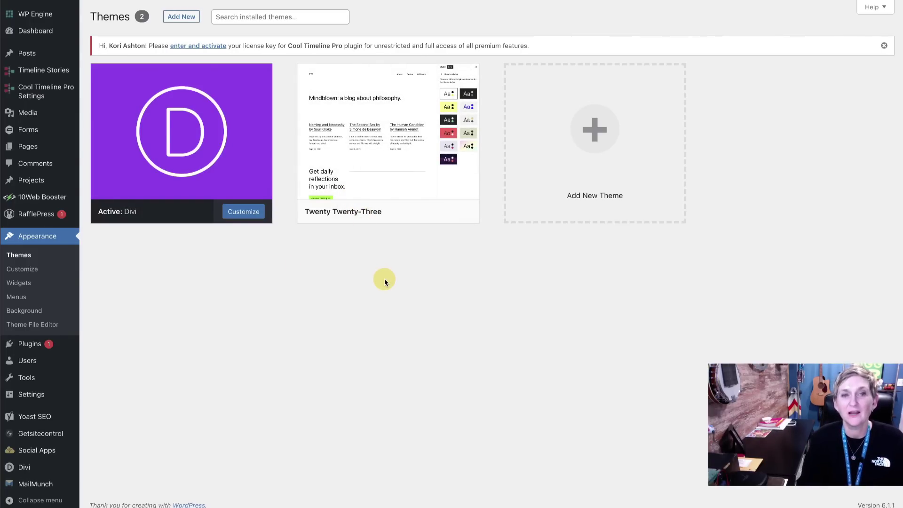
{"action": "mouse_move", "coordinate": [378, 202]}
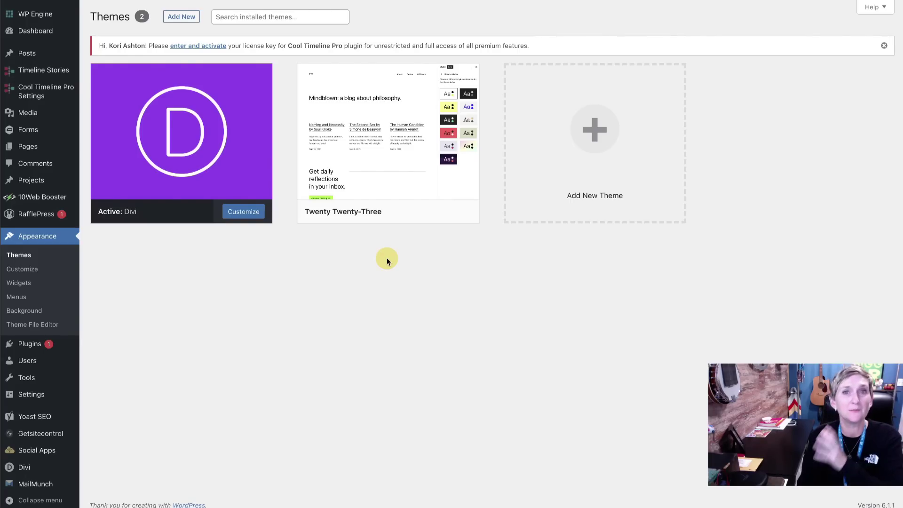
{"action": "mouse_move", "coordinate": [257, 213]}
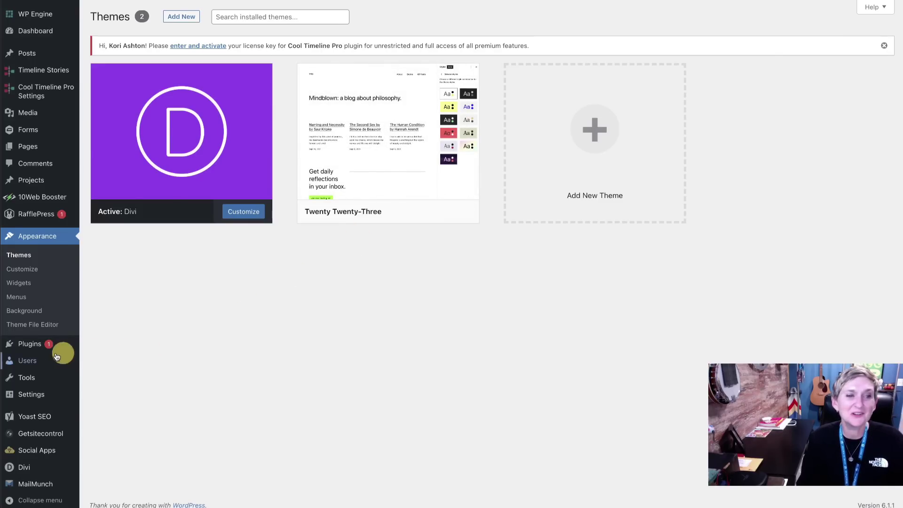
Open Plugins > Installed Plugins and scroll through the list of descriptions and versions
{"action": "mouse_move", "coordinate": [43, 347]}
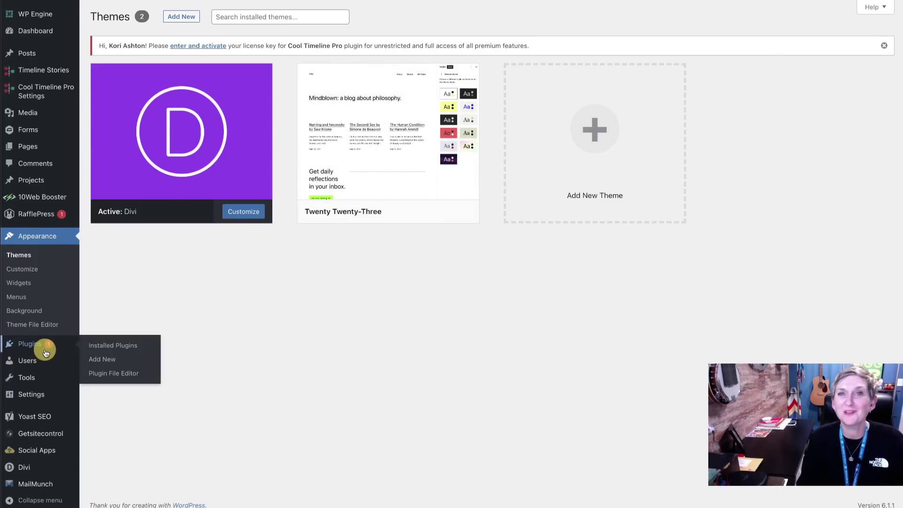
{"action": "left_click", "coordinate": [101, 346]}
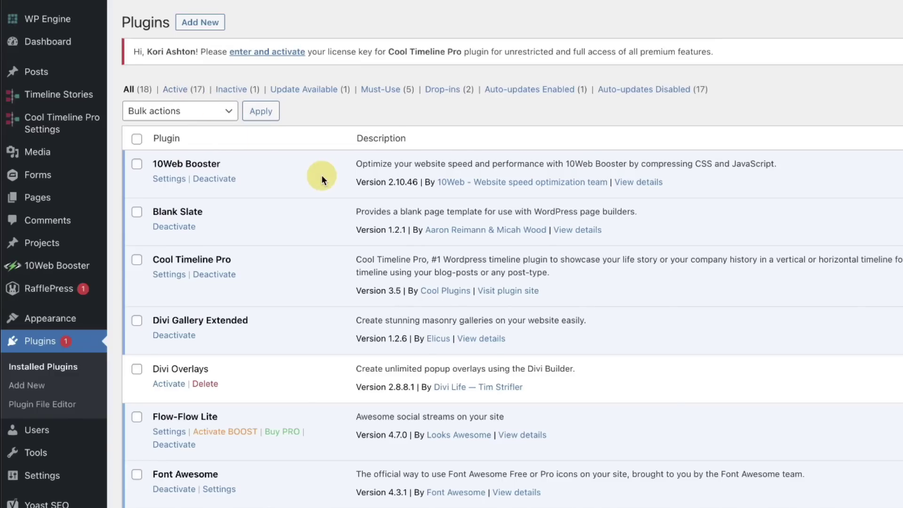
{"action": "scroll", "coordinate": [376, 368], "scroll_direction": "down", "scroll_amount": 1}
{"action": "scroll", "coordinate": [376, 369], "scroll_direction": "down", "scroll_amount": 2}
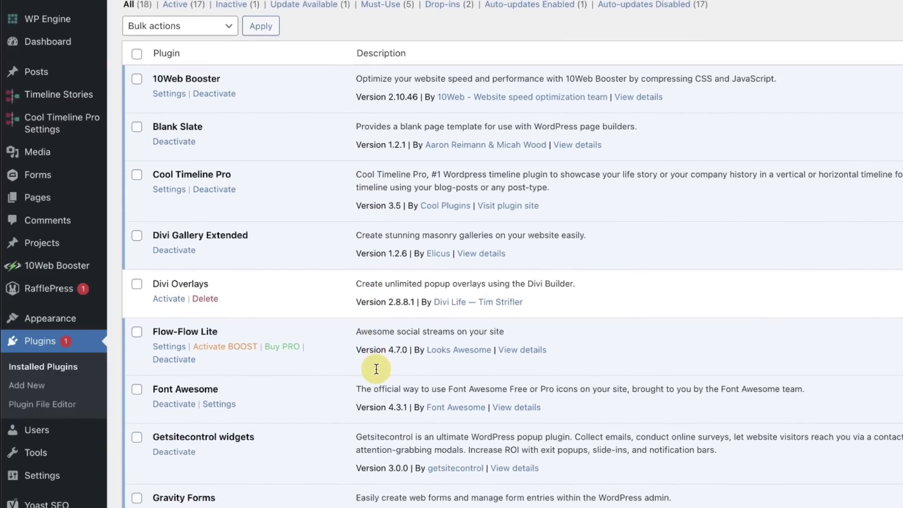
{"action": "scroll", "coordinate": [376, 369], "scroll_direction": "down", "scroll_amount": 2}
{"action": "scroll", "coordinate": [377, 368], "scroll_direction": "down", "scroll_amount": 12}
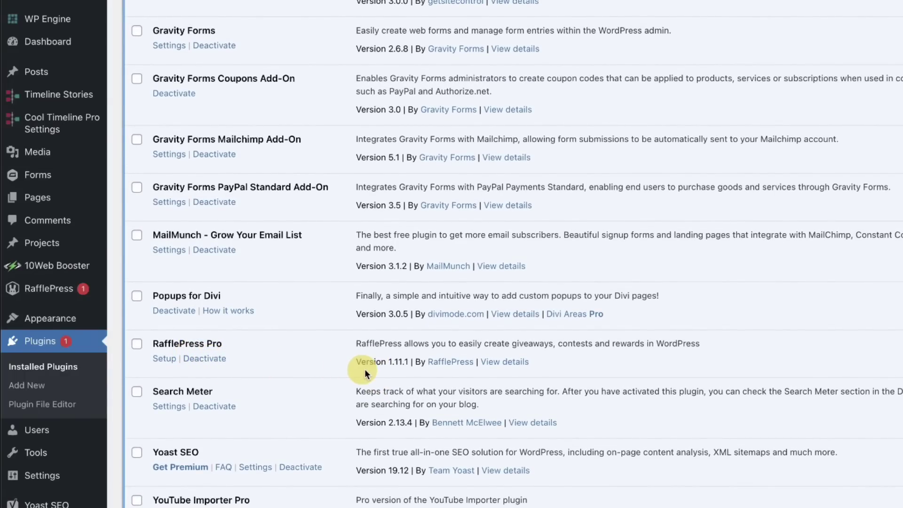
{"action": "scroll", "coordinate": [324, 348], "scroll_direction": "up", "scroll_amount": 9}
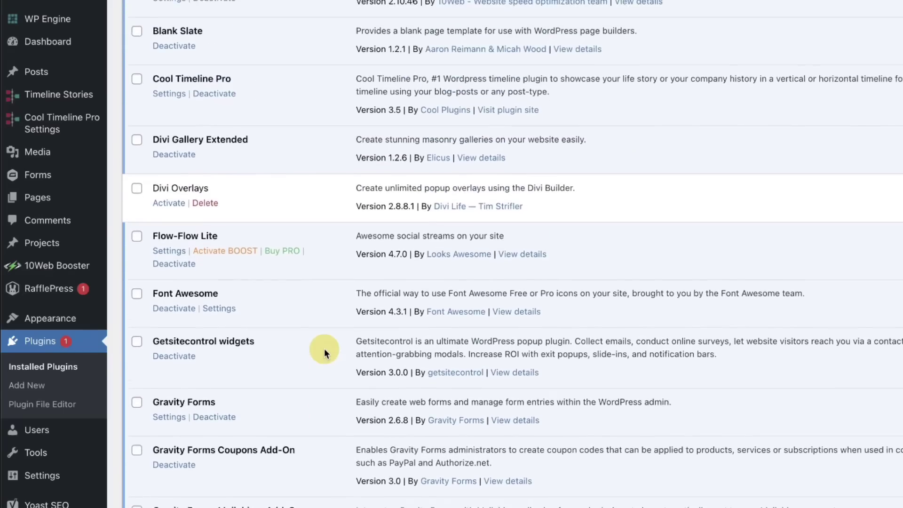
{"action": "scroll", "coordinate": [324, 348], "scroll_direction": "up", "scroll_amount": 3}
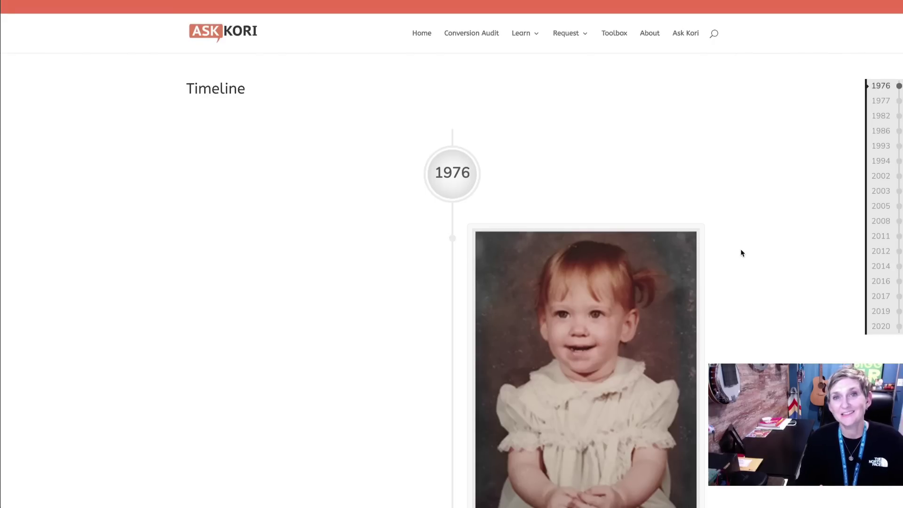
{"action": "scroll", "coordinate": [741, 253], "scroll_direction": "down", "scroll_amount": 1}
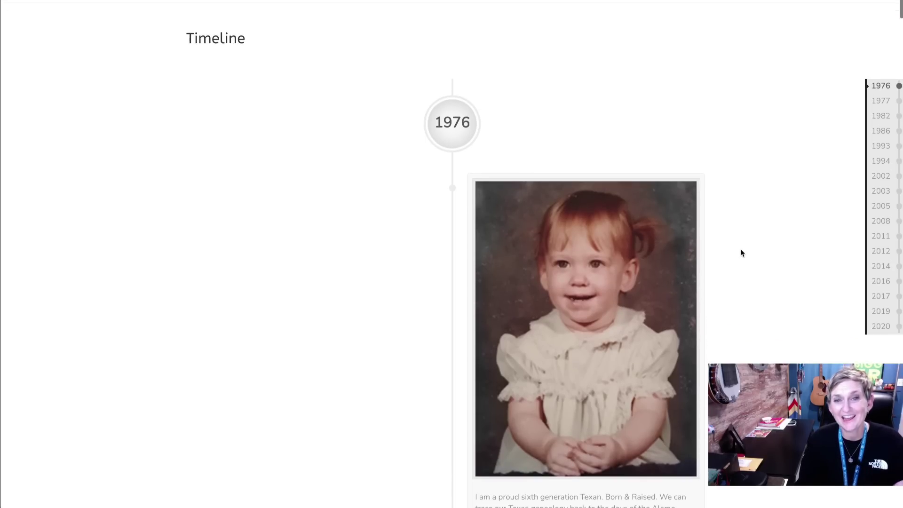
{"action": "scroll", "coordinate": [741, 253], "scroll_direction": "down", "scroll_amount": 12}
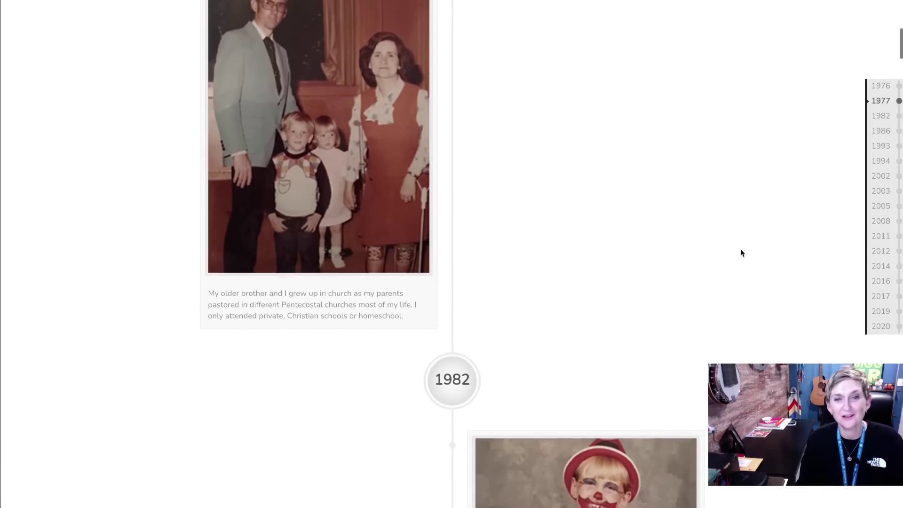
{"action": "scroll", "coordinate": [741, 253], "scroll_direction": "down", "scroll_amount": 13}
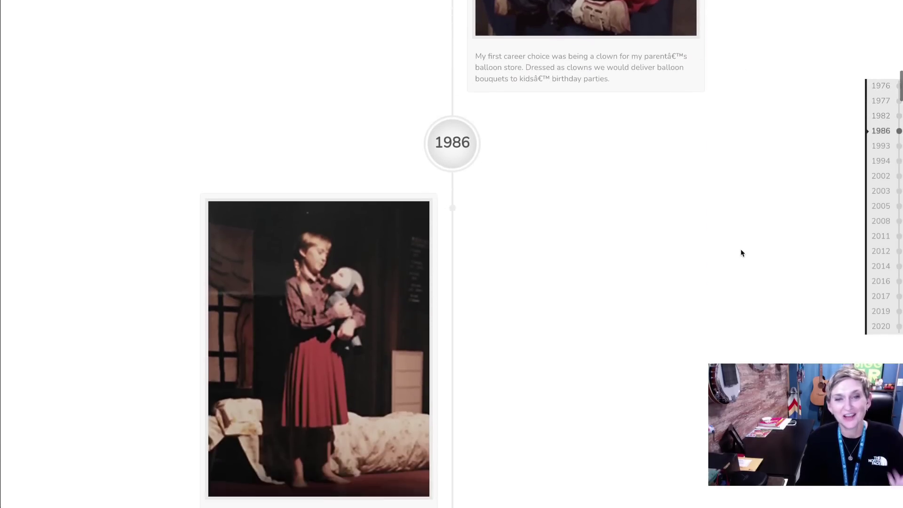
{"action": "scroll", "coordinate": [741, 253], "scroll_direction": "down", "scroll_amount": 17}
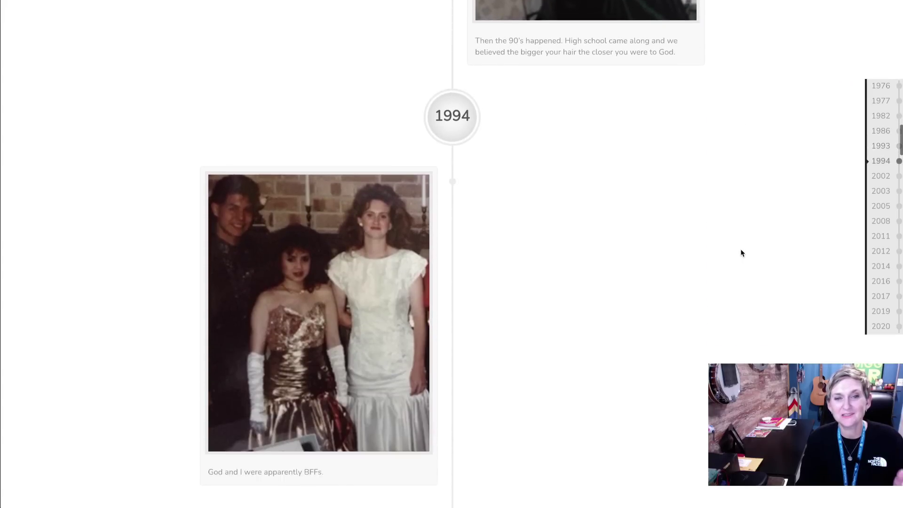
{"action": "scroll", "coordinate": [741, 253], "scroll_direction": "down", "scroll_amount": 17}
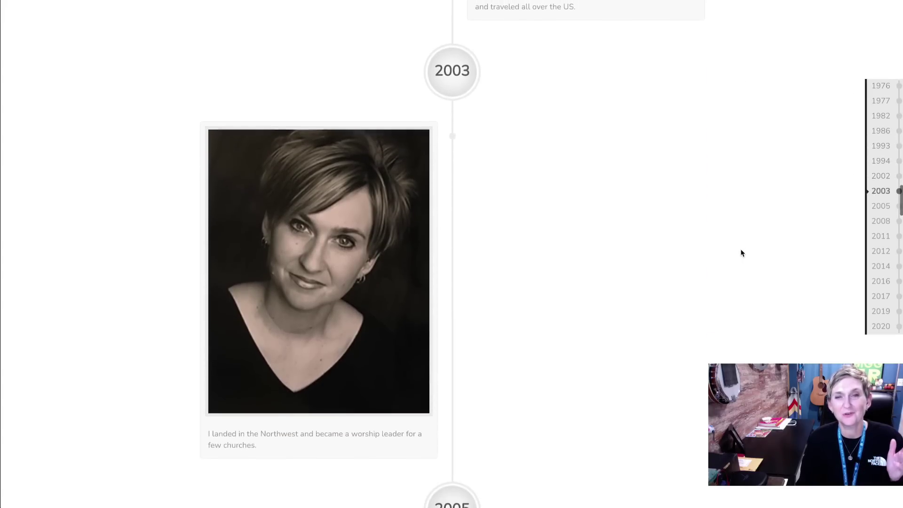
{"action": "scroll", "coordinate": [742, 253], "scroll_direction": "down", "scroll_amount": 11}
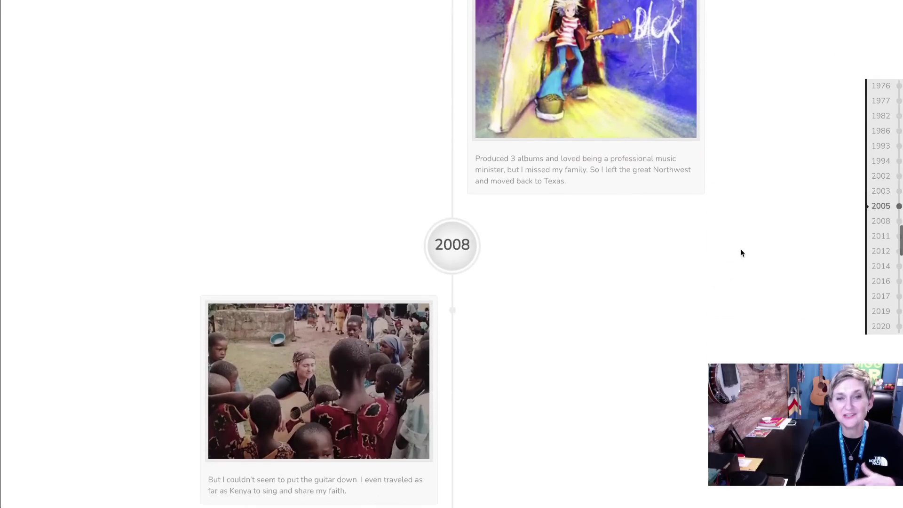
{"action": "scroll", "coordinate": [741, 253], "scroll_direction": "down", "scroll_amount": 5}
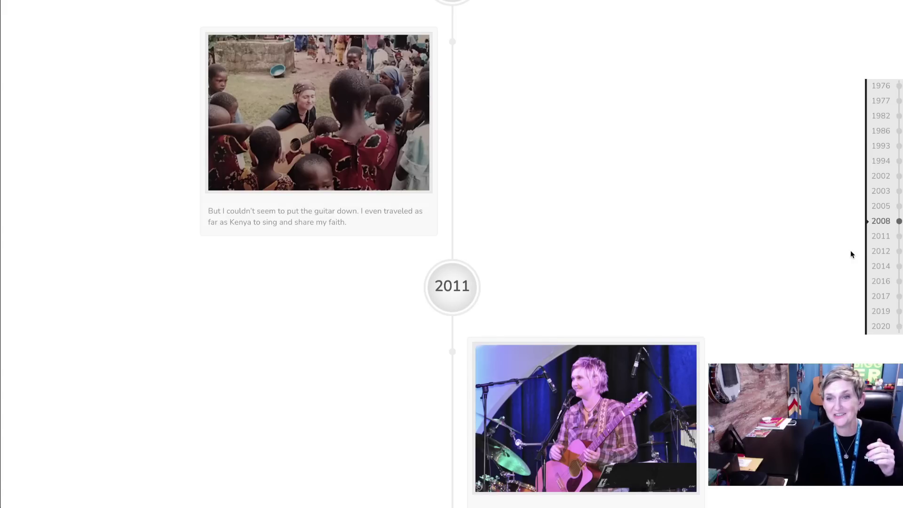
{"action": "scroll", "coordinate": [841, 279], "scroll_direction": "down", "scroll_amount": 12}
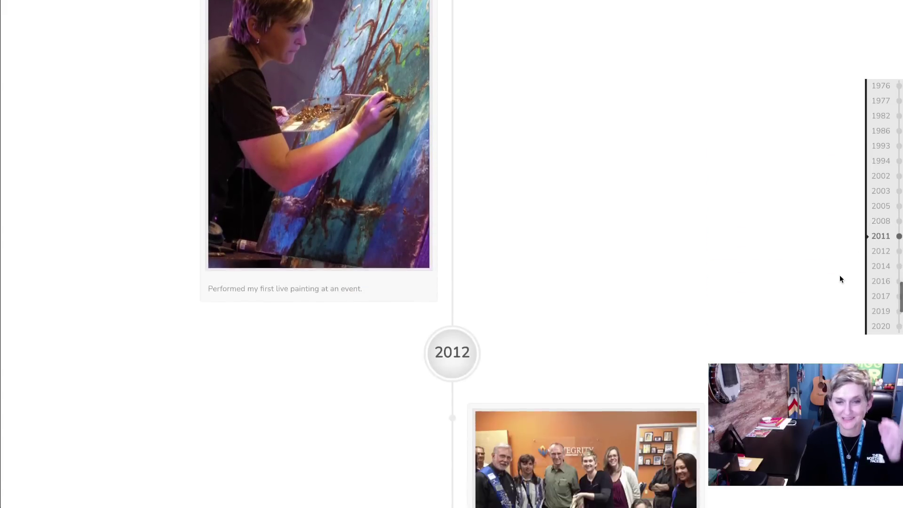
{"action": "scroll", "coordinate": [841, 279], "scroll_direction": "down", "scroll_amount": 12}
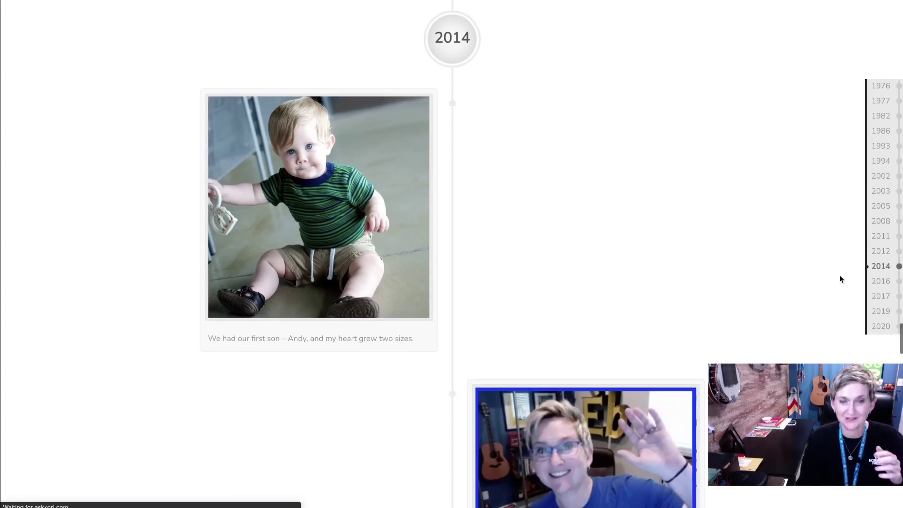
{"action": "scroll", "coordinate": [841, 279], "scroll_direction": "down", "scroll_amount": 15}
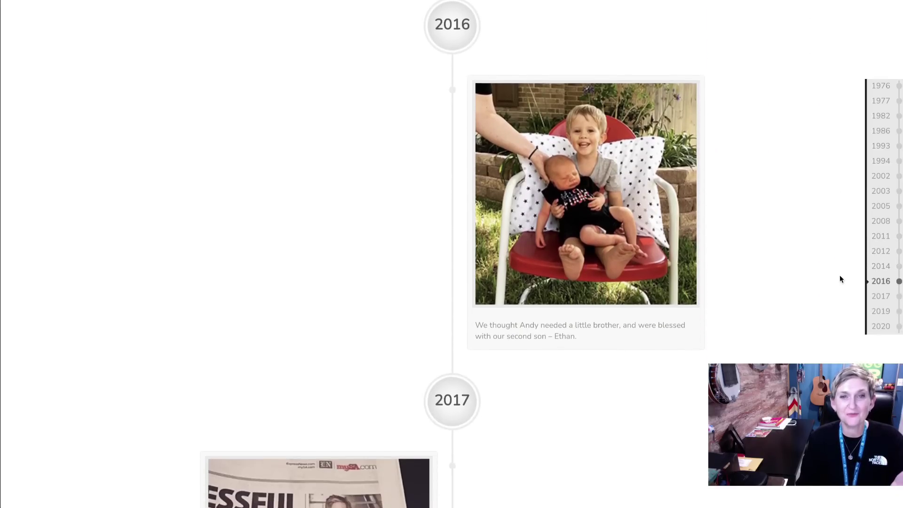
{"action": "scroll", "coordinate": [840, 279], "scroll_direction": "down", "scroll_amount": 8}
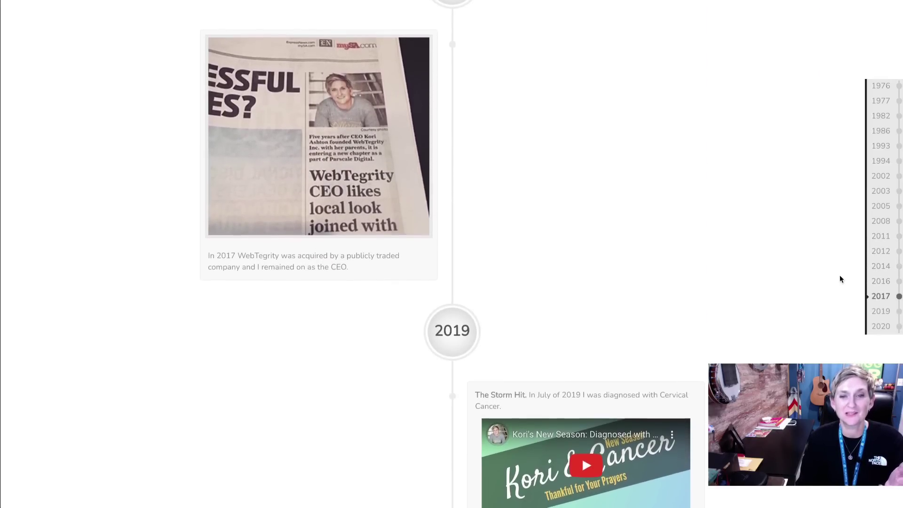
{"action": "scroll", "coordinate": [840, 279], "scroll_direction": "up", "scroll_amount": 20}
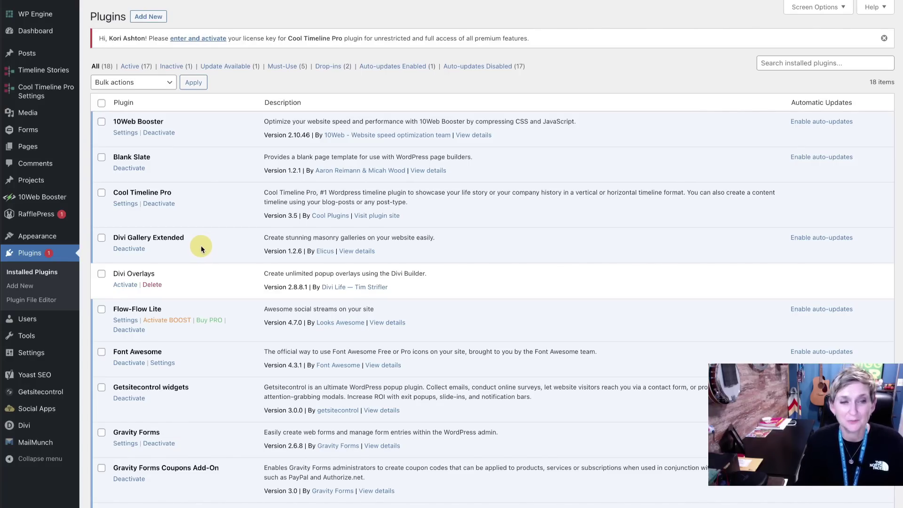
{"action": "scroll", "coordinate": [202, 246], "scroll_direction": "down", "scroll_amount": 1}
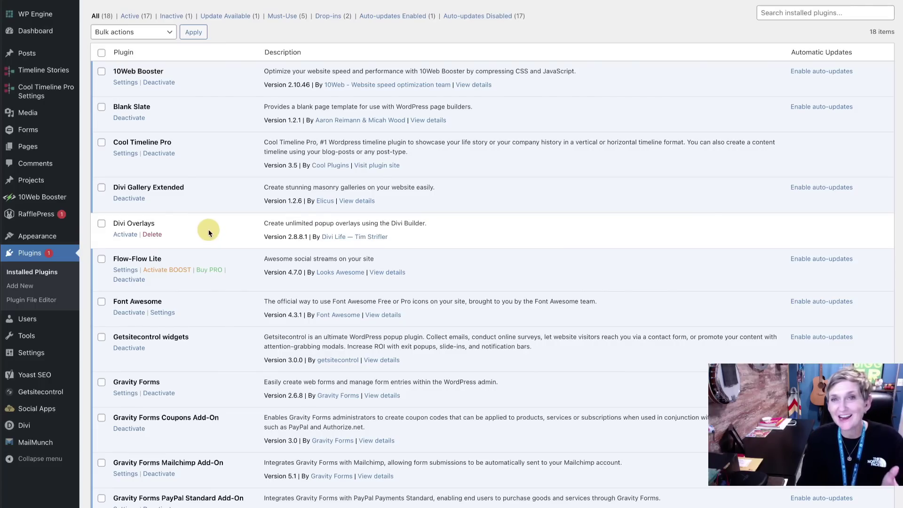
{"action": "scroll", "coordinate": [218, 235], "scroll_direction": "down", "scroll_amount": 1}
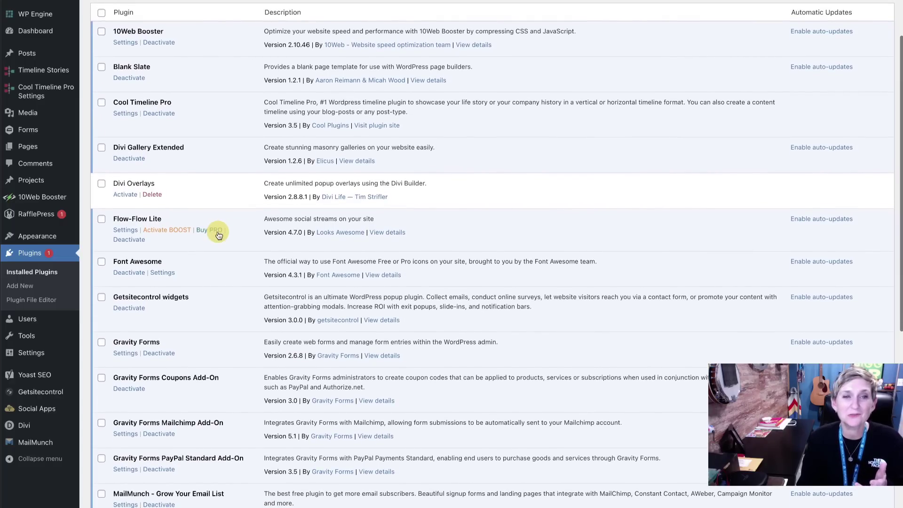
{"action": "scroll", "coordinate": [217, 235], "scroll_direction": "down", "scroll_amount": 1}
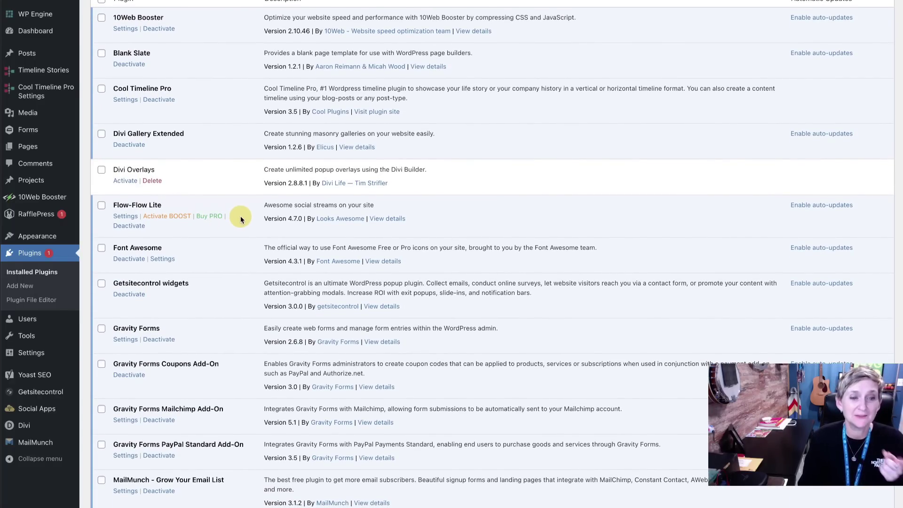
{"action": "scroll", "coordinate": [241, 220], "scroll_direction": "up", "scroll_amount": 1}
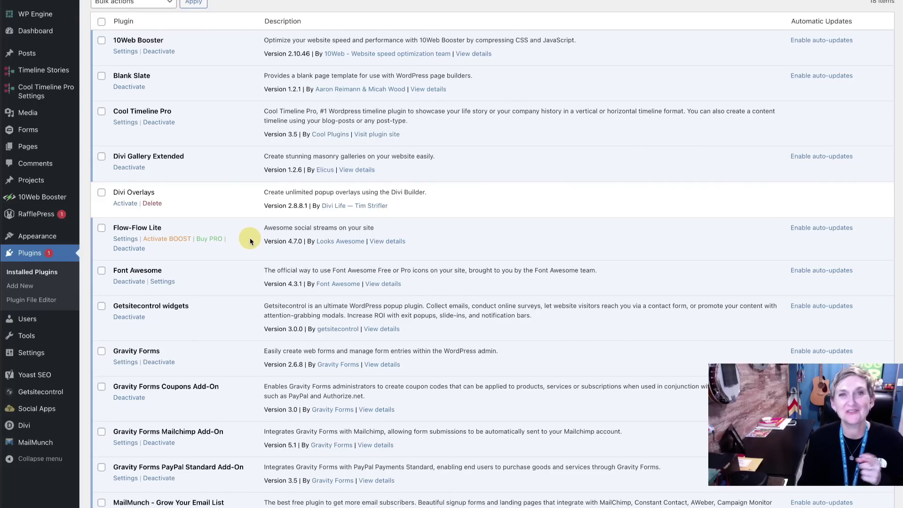
{"action": "key", "text": "ctrl+Tab"}
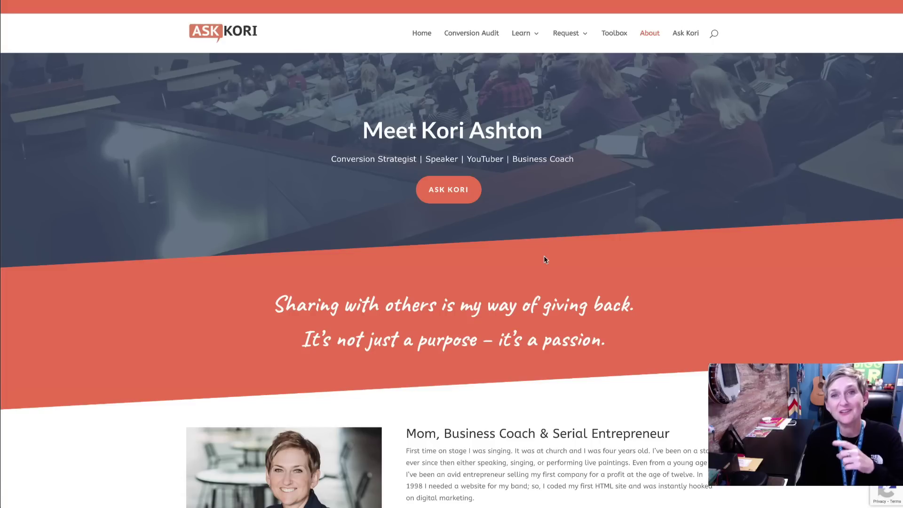
{"action": "scroll", "coordinate": [549, 287], "scroll_direction": "down", "scroll_amount": 15}
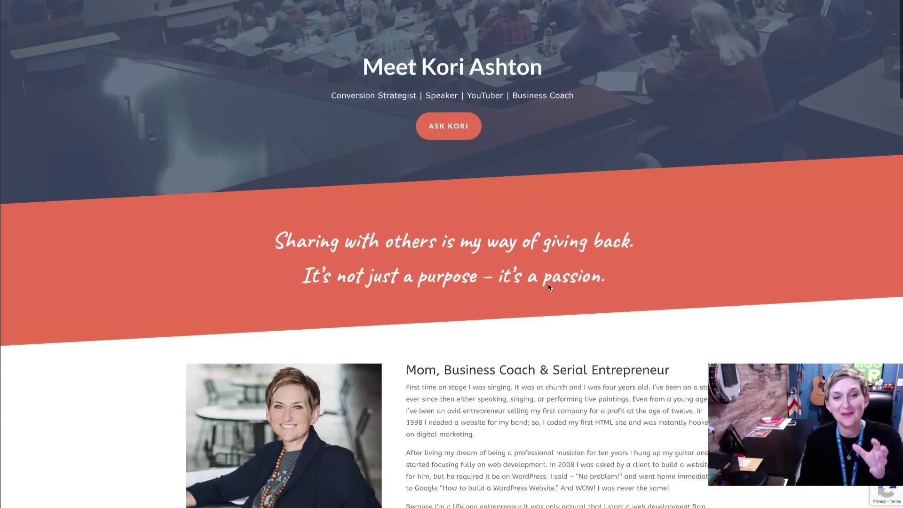
{"action": "scroll", "coordinate": [753, 328], "scroll_direction": "down", "scroll_amount": 7}
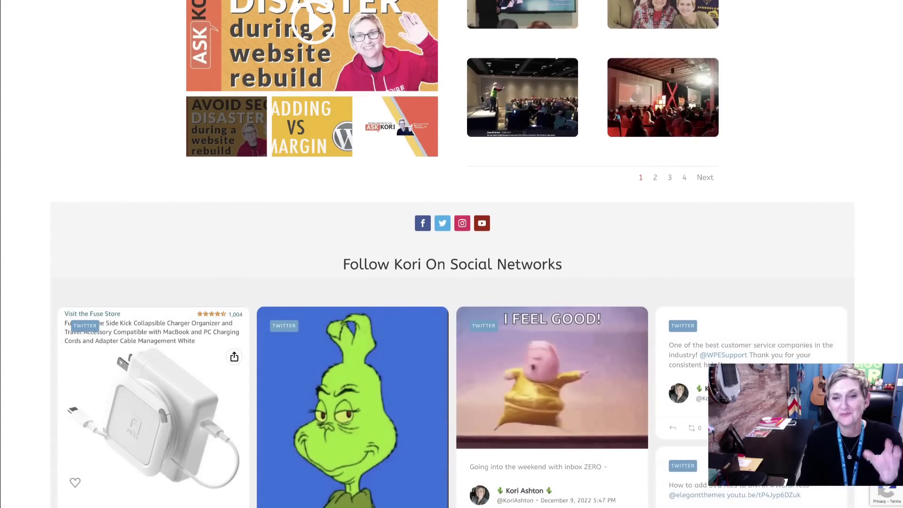
{"action": "scroll", "coordinate": [452, 254], "scroll_direction": "down", "scroll_amount": 3}
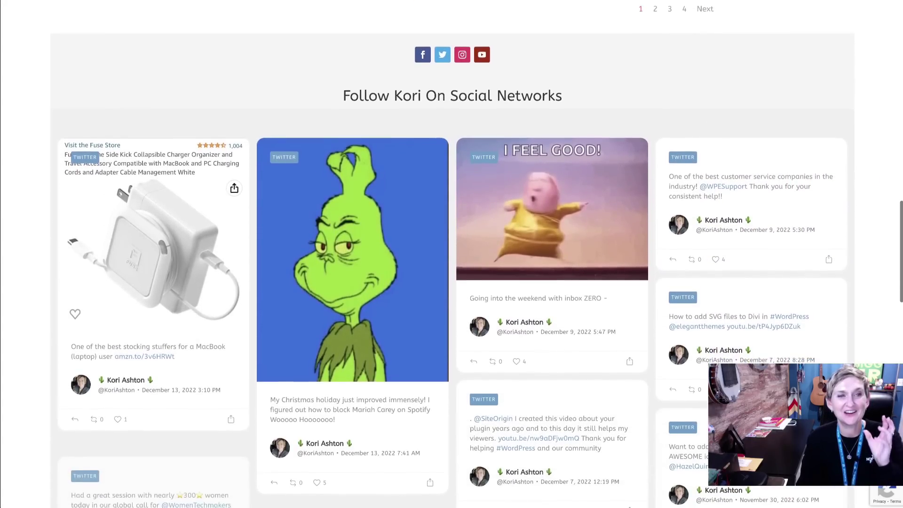
{"action": "scroll", "coordinate": [452, 254], "scroll_direction": "down", "scroll_amount": 4}
{"action": "scroll", "coordinate": [451, 254], "scroll_direction": "down", "scroll_amount": 8}
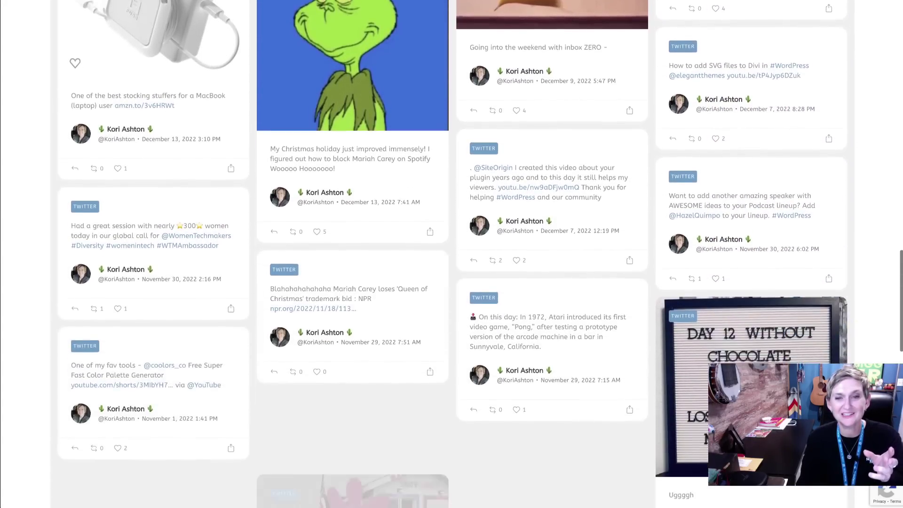
{"action": "scroll", "coordinate": [452, 254], "scroll_direction": "down", "scroll_amount": 5}
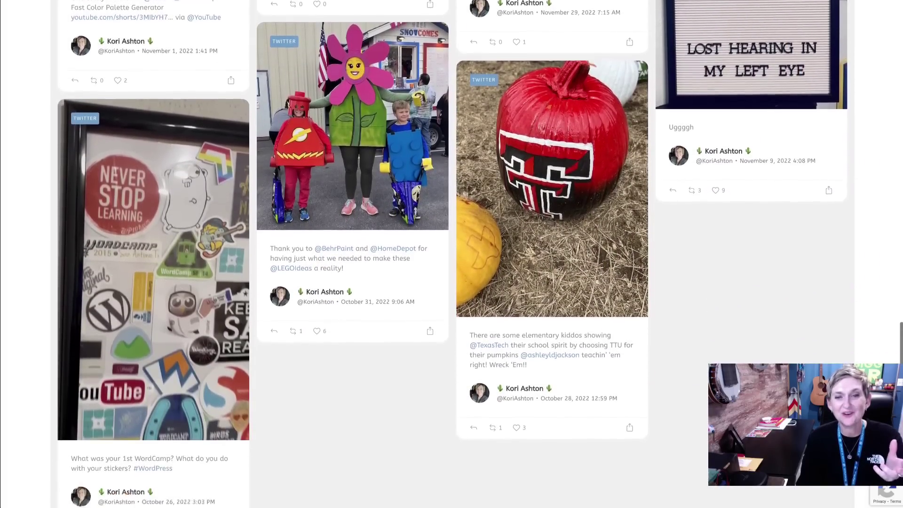
{"action": "scroll", "coordinate": [451, 254], "scroll_direction": "up", "scroll_amount": 8}
{"action": "scroll", "coordinate": [614, 274], "scroll_direction": "up", "scroll_amount": 10}
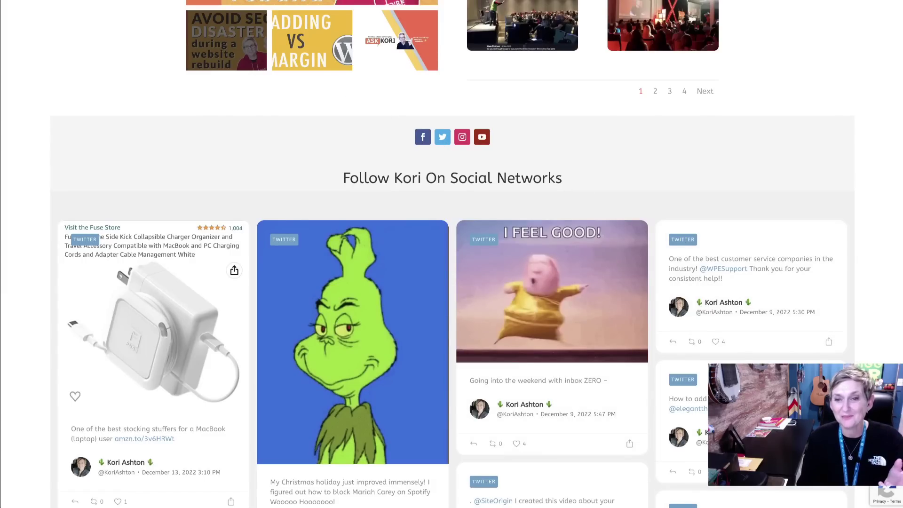
{"action": "scroll", "coordinate": [451, 254], "scroll_direction": "down", "scroll_amount": 1}
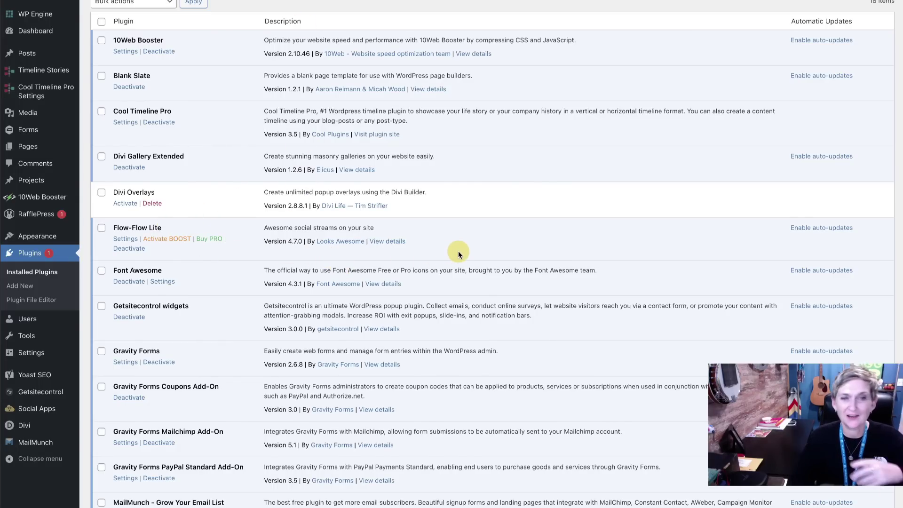
{"action": "scroll", "coordinate": [231, 244], "scroll_direction": "down", "scroll_amount": 1}
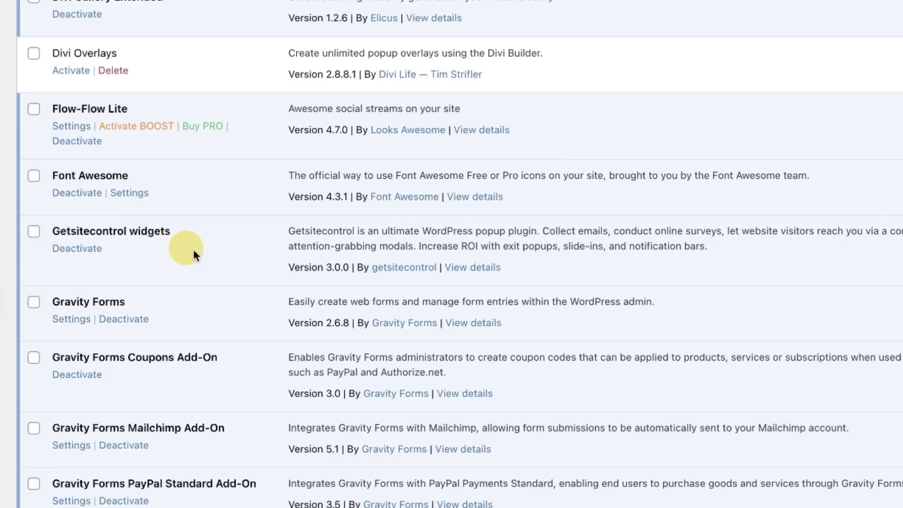
{"action": "scroll", "coordinate": [199, 257], "scroll_direction": "down", "scroll_amount": 3}
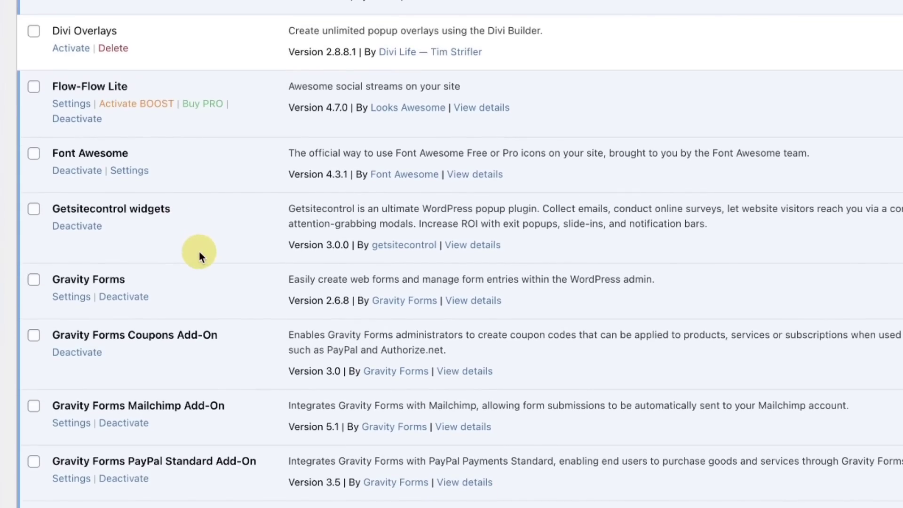
{"action": "scroll", "coordinate": [200, 257], "scroll_direction": "down", "scroll_amount": 1}
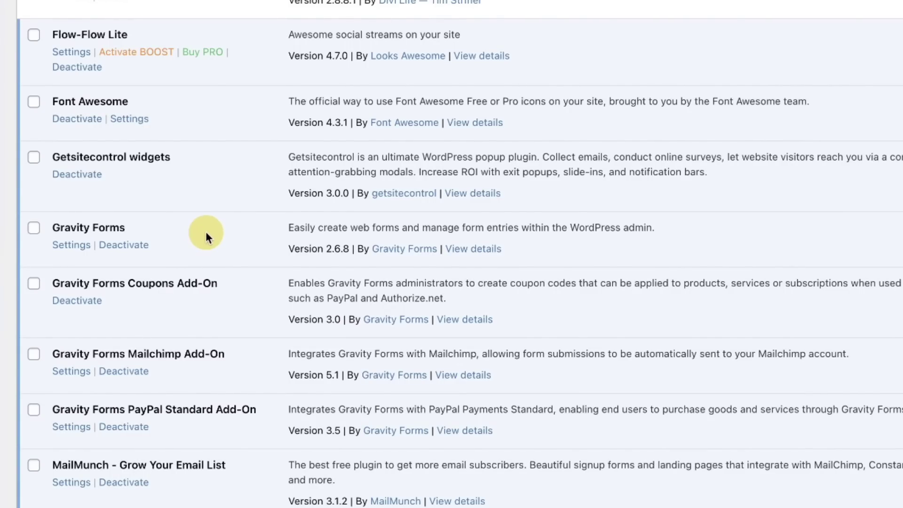
{"action": "scroll", "coordinate": [205, 234], "scroll_direction": "down", "scroll_amount": 3}
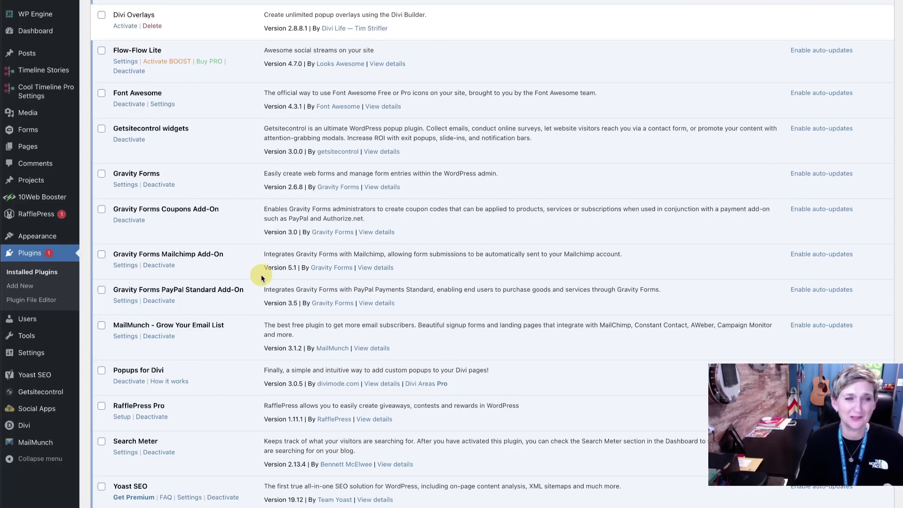
{"action": "scroll", "coordinate": [261, 274], "scroll_direction": "down", "scroll_amount": 3}
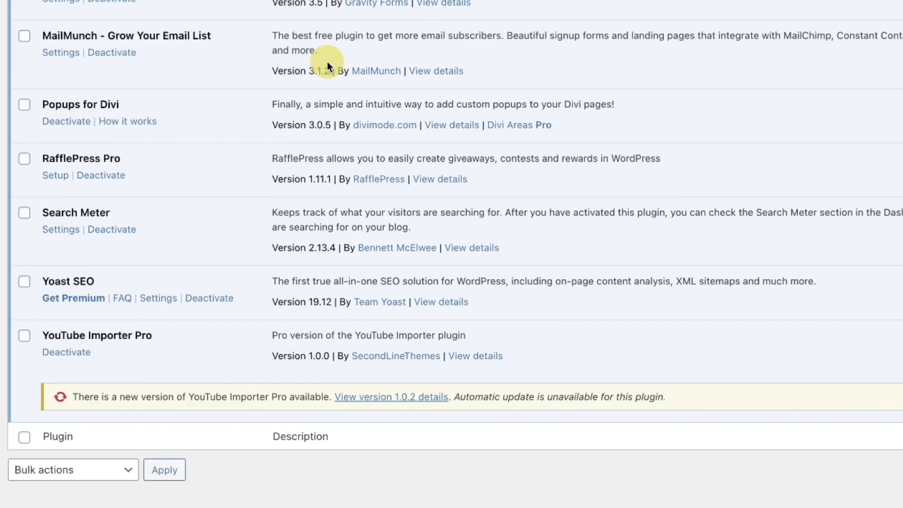
{"action": "scroll", "coordinate": [305, 112], "scroll_direction": "down", "scroll_amount": 2}
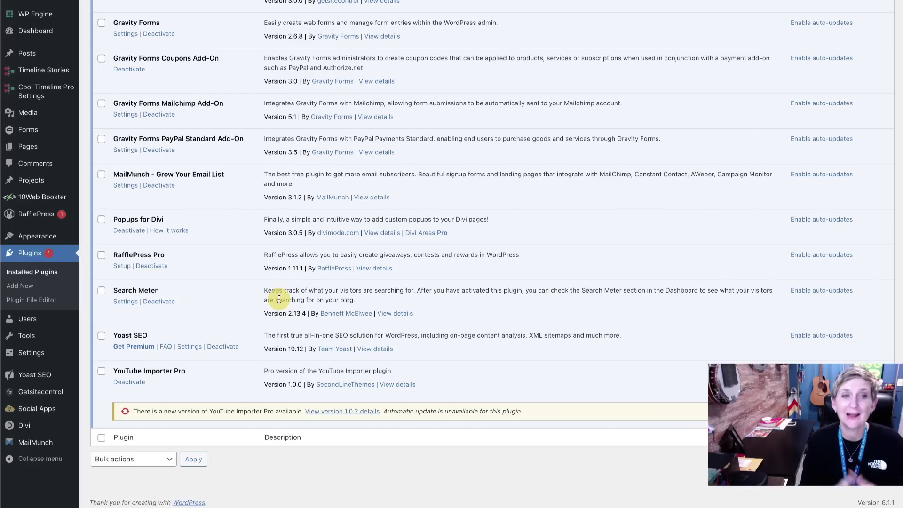
{"action": "mouse_move", "coordinate": [47, 30]}
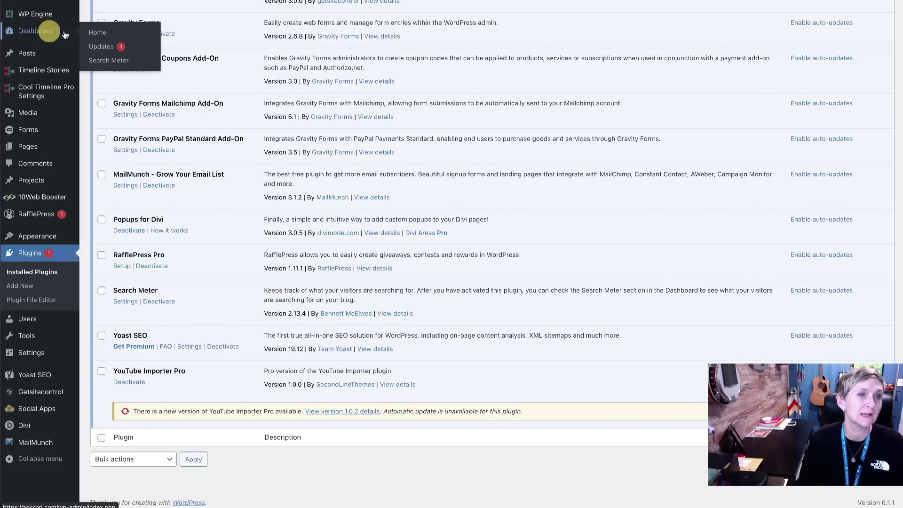
Go to Dashboard > Home to view the At a Glance, Gravity Forms, Search Meter and Activity widgets
{"action": "left_click", "coordinate": [103, 34]}
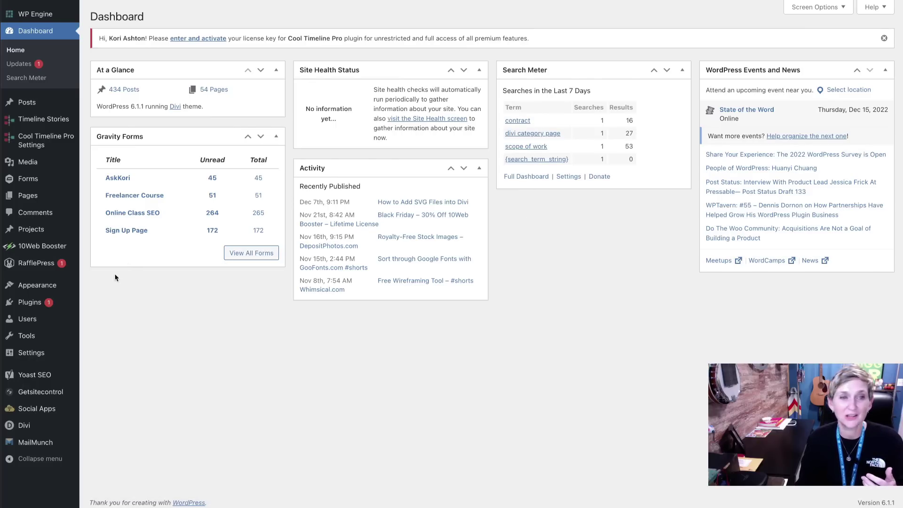
{"action": "mouse_move", "coordinate": [33, 302]}
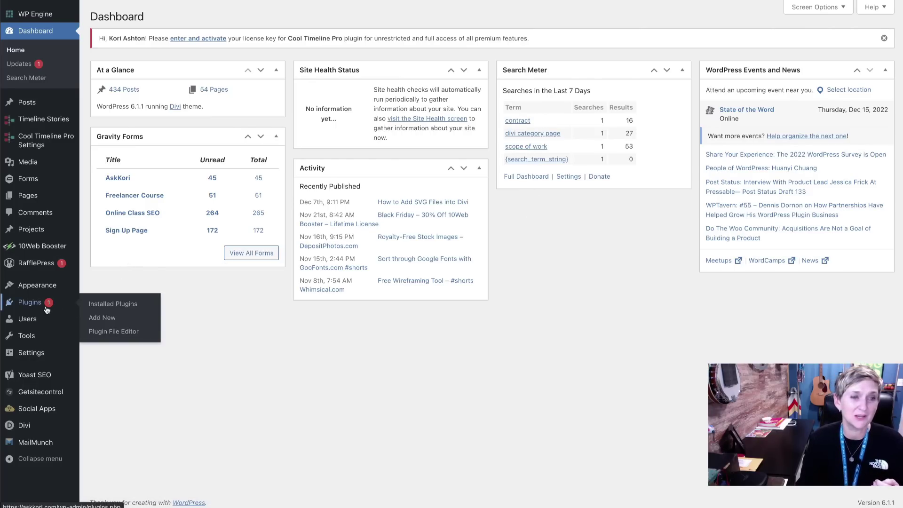
Go back to the Plugins > Installed Plugins list
{"action": "left_click", "coordinate": [108, 309]}
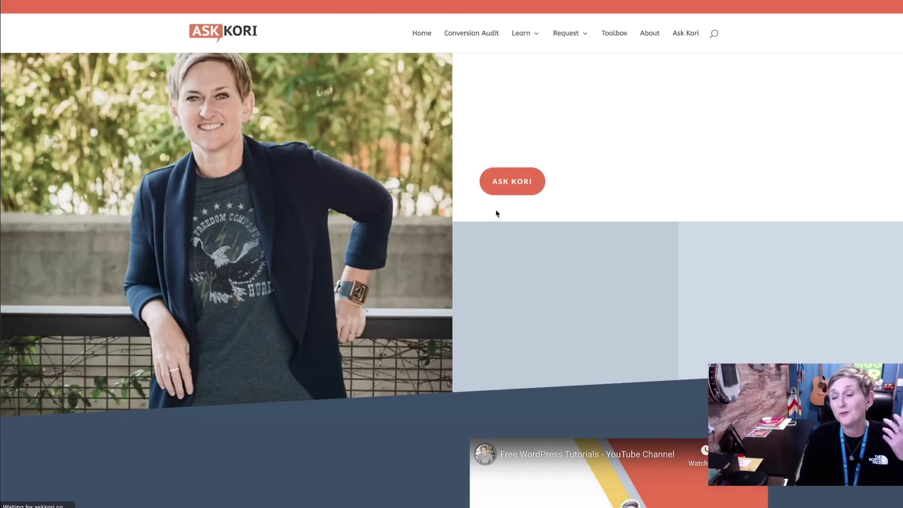
Scroll down through the AskKori homepage and back up to the top
{"action": "scroll", "coordinate": [377, 336], "scroll_direction": "down", "scroll_amount": 1}
{"action": "scroll", "coordinate": [377, 335], "scroll_direction": "down", "scroll_amount": 7}
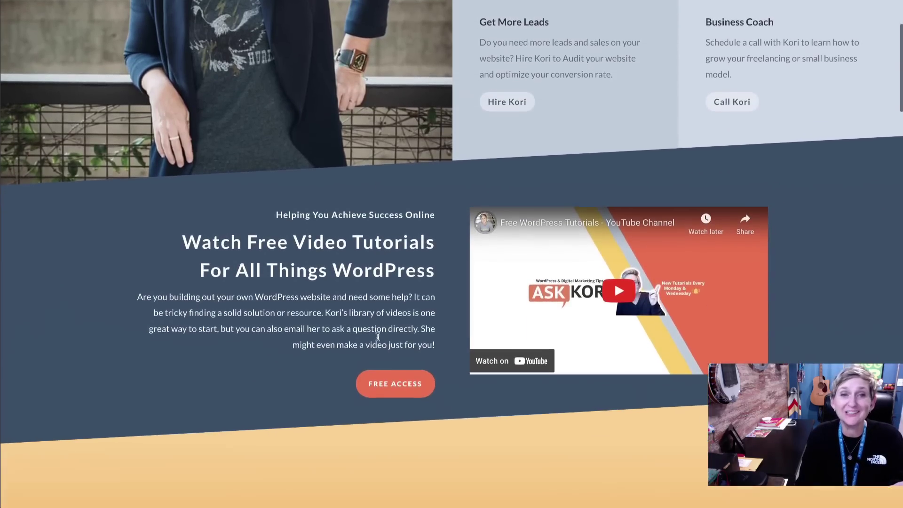
{"action": "scroll", "coordinate": [217, 285], "scroll_direction": "down", "scroll_amount": 5}
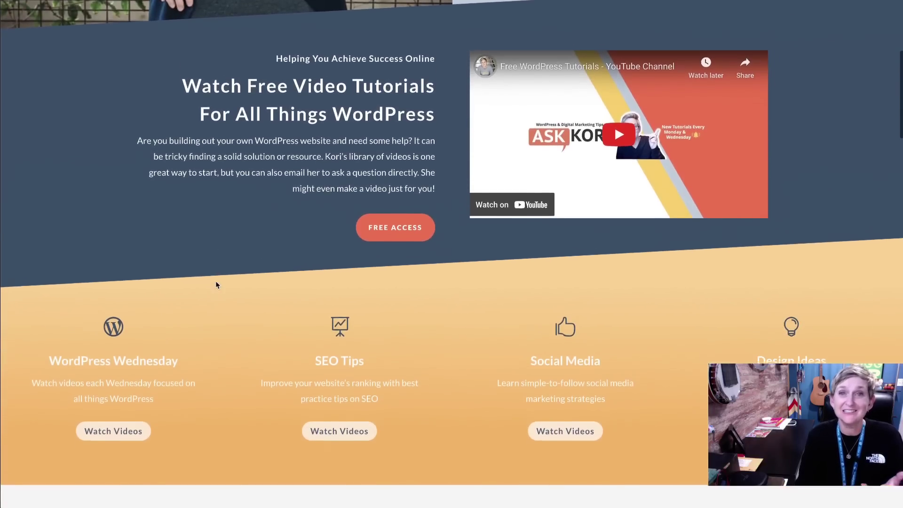
{"action": "scroll", "coordinate": [216, 284], "scroll_direction": "down", "scroll_amount": 12}
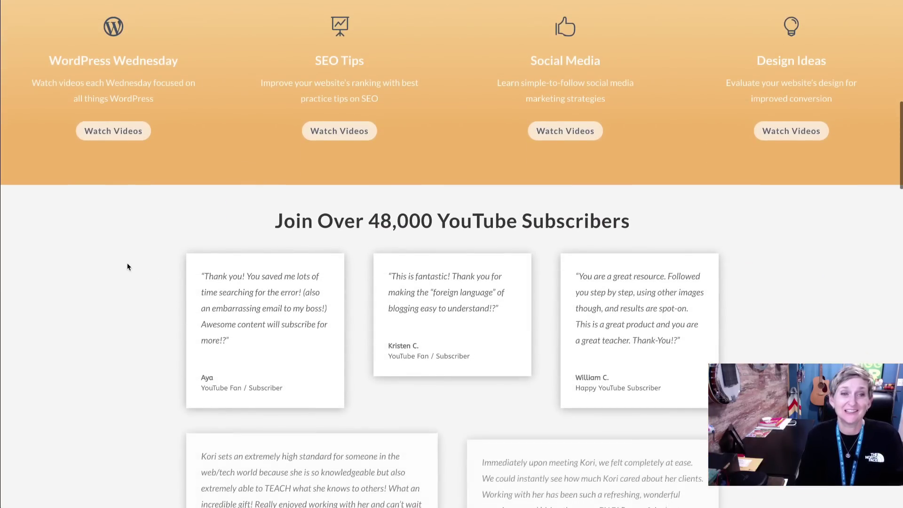
{"action": "scroll", "coordinate": [128, 267], "scroll_direction": "down", "scroll_amount": 17}
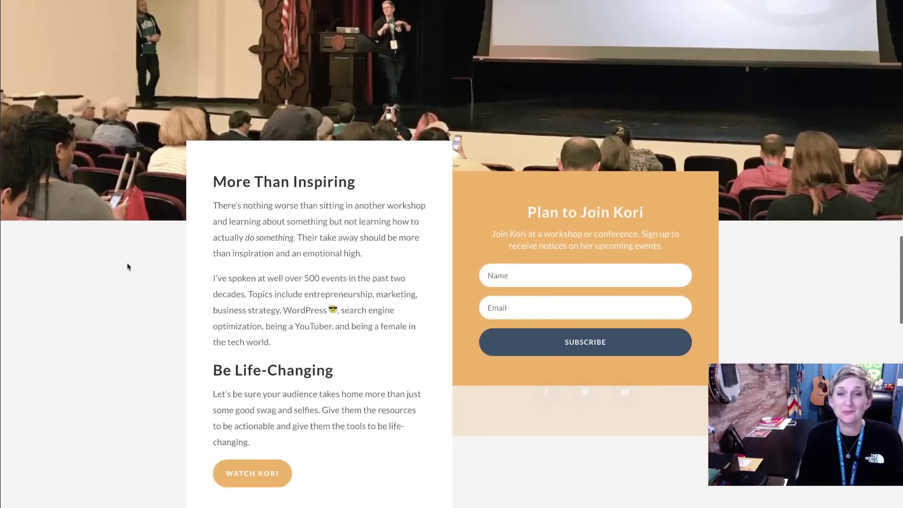
{"action": "scroll", "coordinate": [128, 266], "scroll_direction": "down", "scroll_amount": 12}
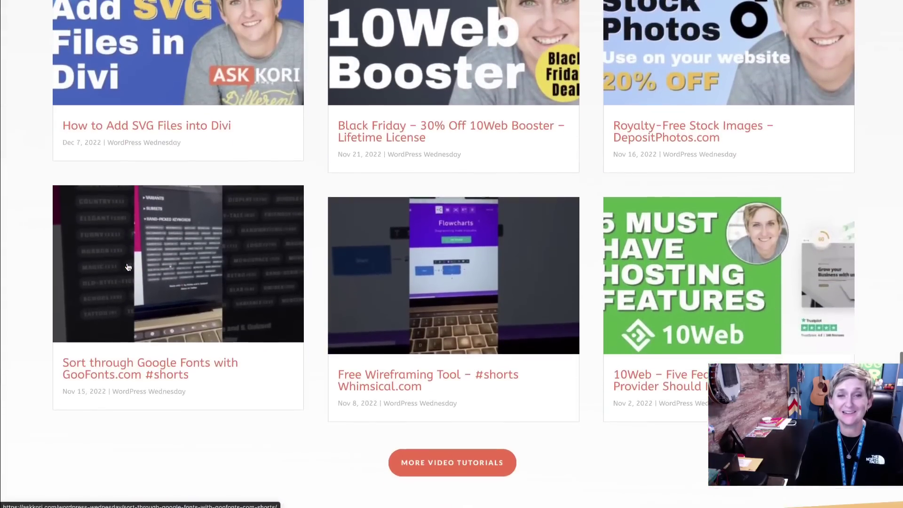
{"action": "scroll", "coordinate": [128, 267], "scroll_direction": "up", "scroll_amount": 13}
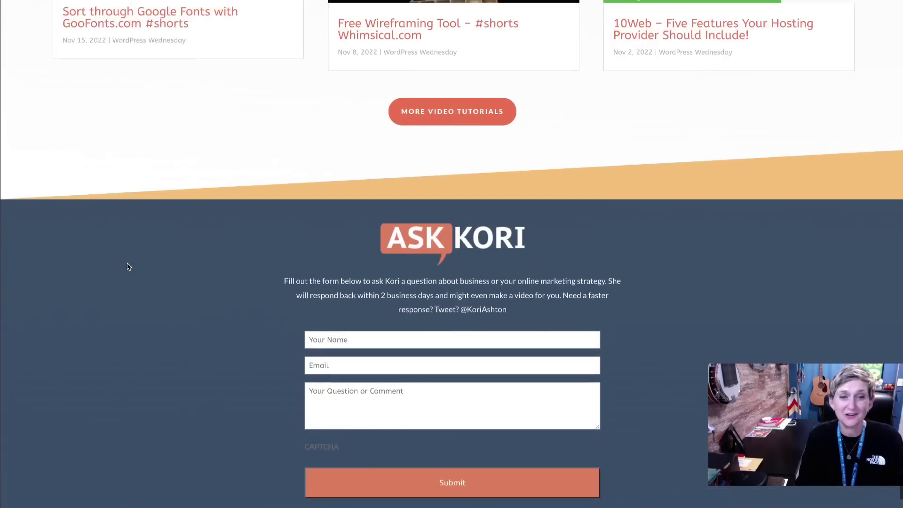
{"action": "scroll", "coordinate": [128, 266], "scroll_direction": "up", "scroll_amount": 14}
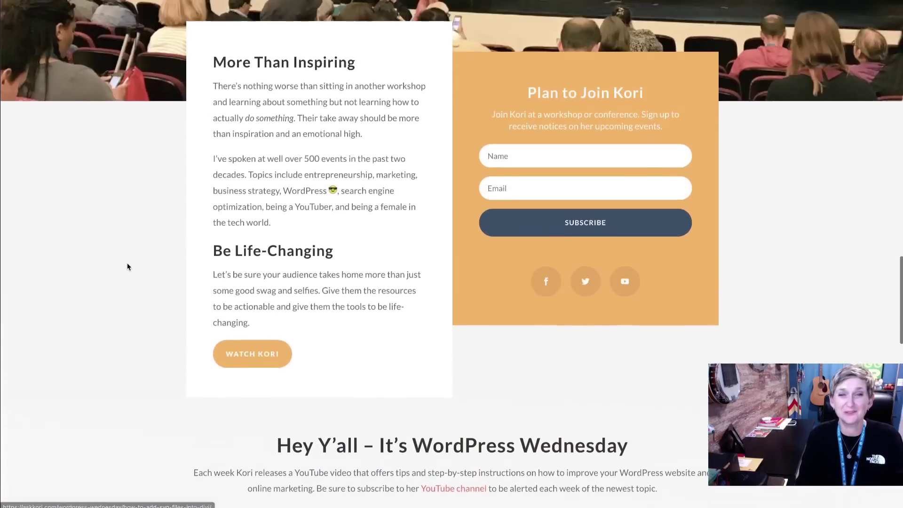
{"action": "scroll", "coordinate": [127, 267], "scroll_direction": "up", "scroll_amount": 19}
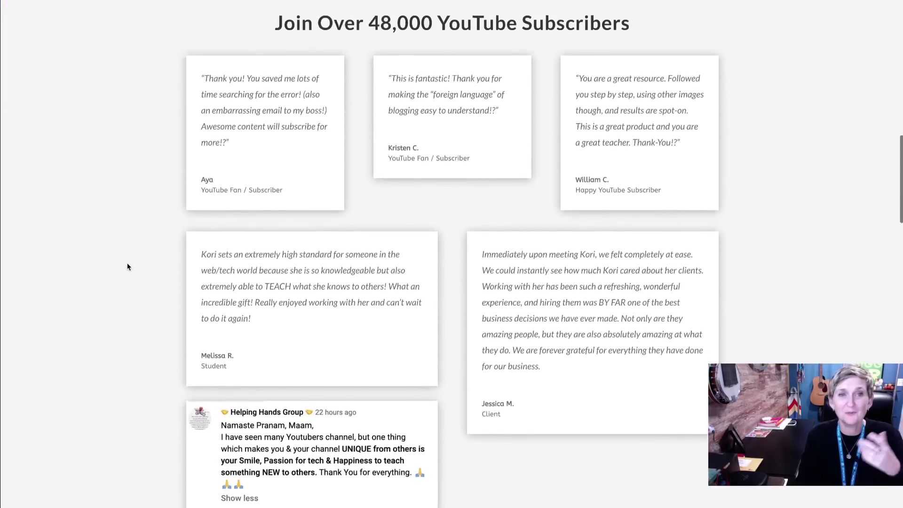
{"action": "scroll", "coordinate": [128, 266], "scroll_direction": "up", "scroll_amount": 7}
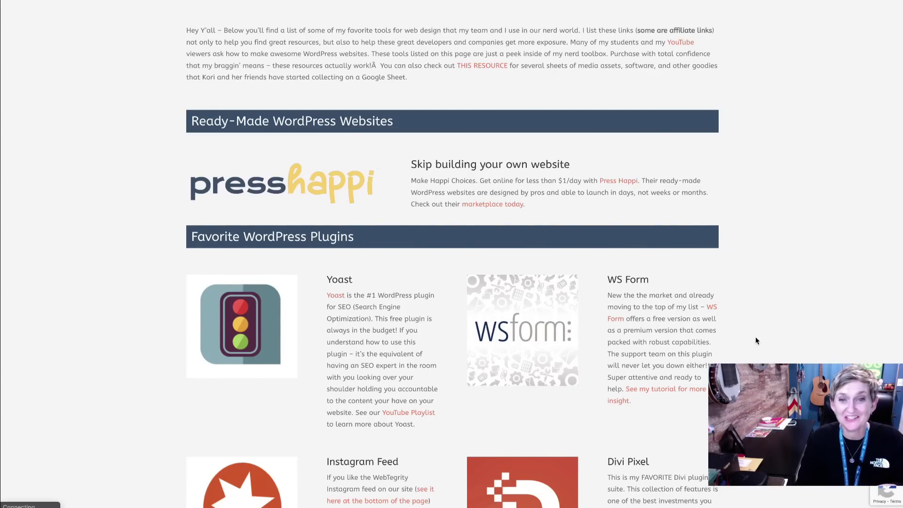
{"action": "scroll", "coordinate": [685, 323], "scroll_direction": "down", "scroll_amount": 9}
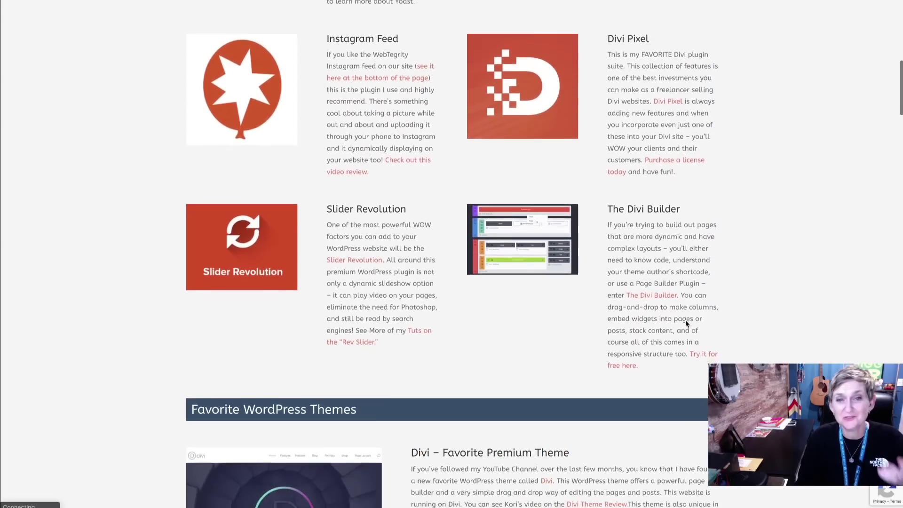
{"action": "scroll", "coordinate": [685, 323], "scroll_direction": "down", "scroll_amount": 13}
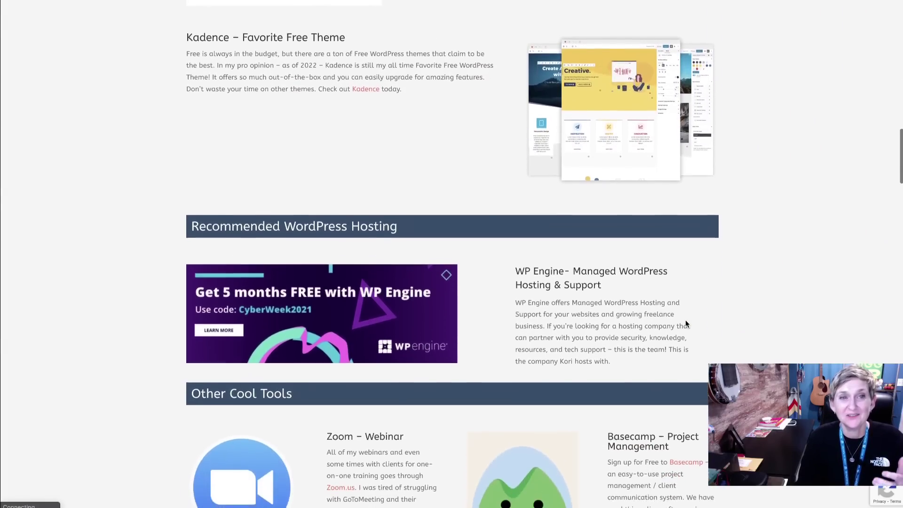
{"action": "scroll", "coordinate": [685, 323], "scroll_direction": "down", "scroll_amount": 7}
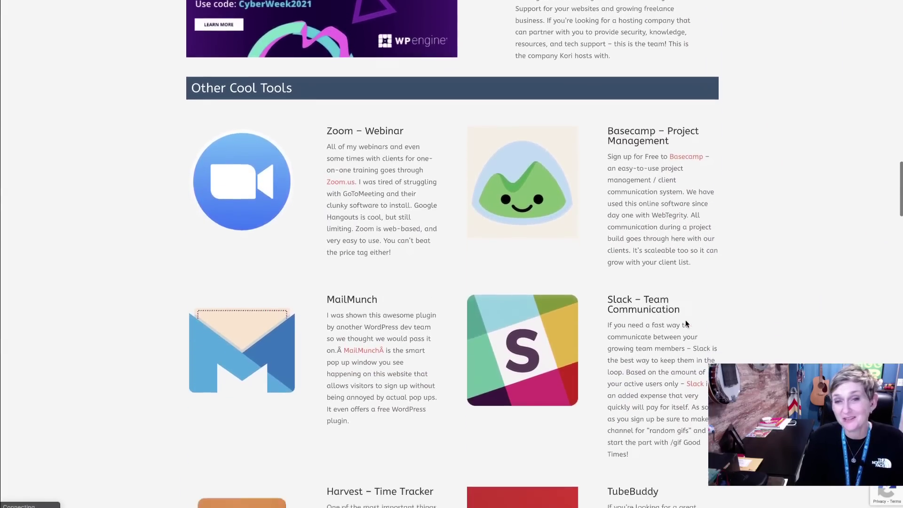
{"action": "scroll", "coordinate": [685, 322], "scroll_direction": "down", "scroll_amount": 16}
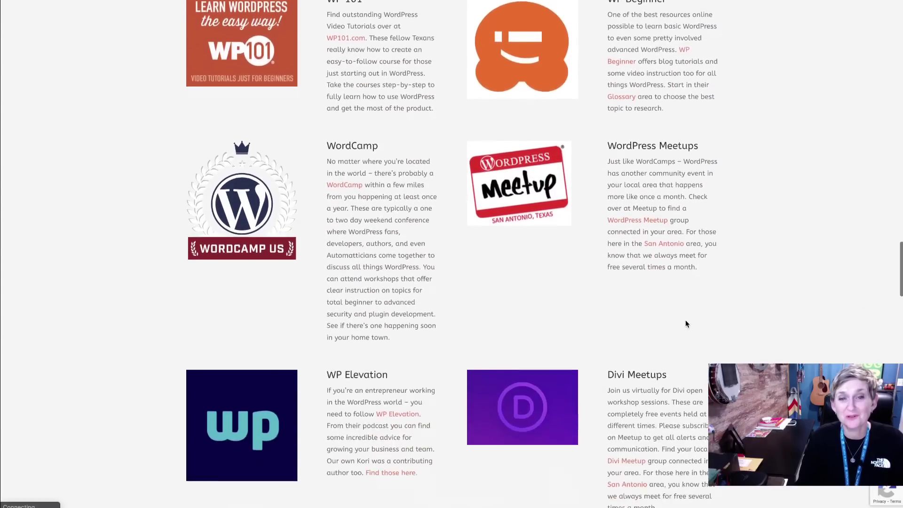
{"action": "scroll", "coordinate": [685, 323], "scroll_direction": "down", "scroll_amount": 20}
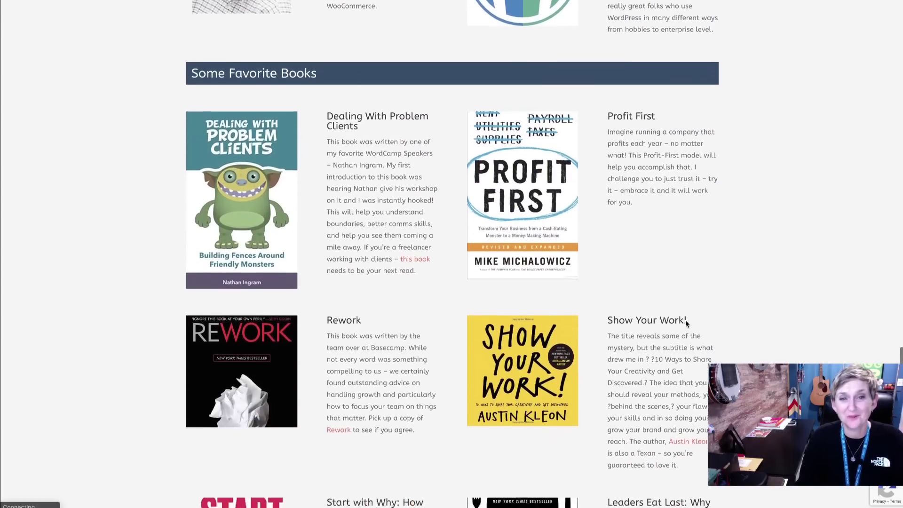
{"action": "scroll", "coordinate": [685, 323], "scroll_direction": "down", "scroll_amount": 13}
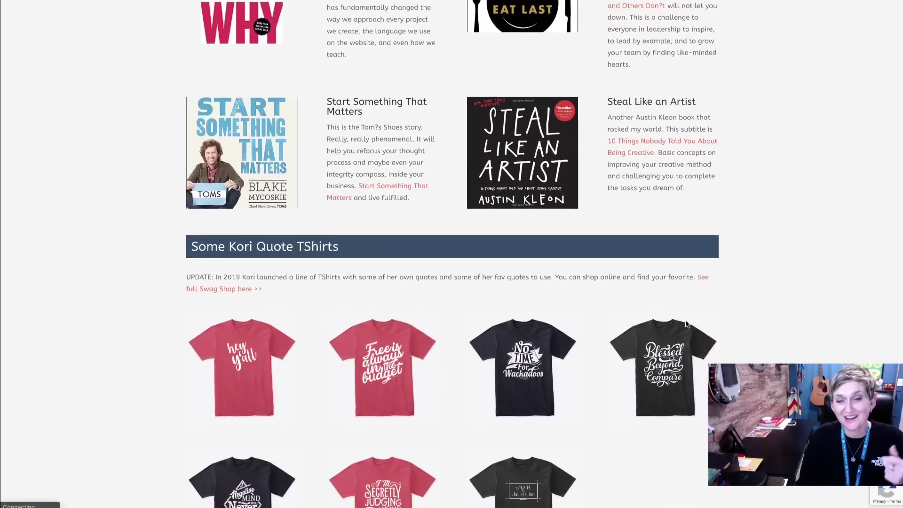
{"action": "scroll", "coordinate": [808, 308], "scroll_direction": "up", "scroll_amount": 20}
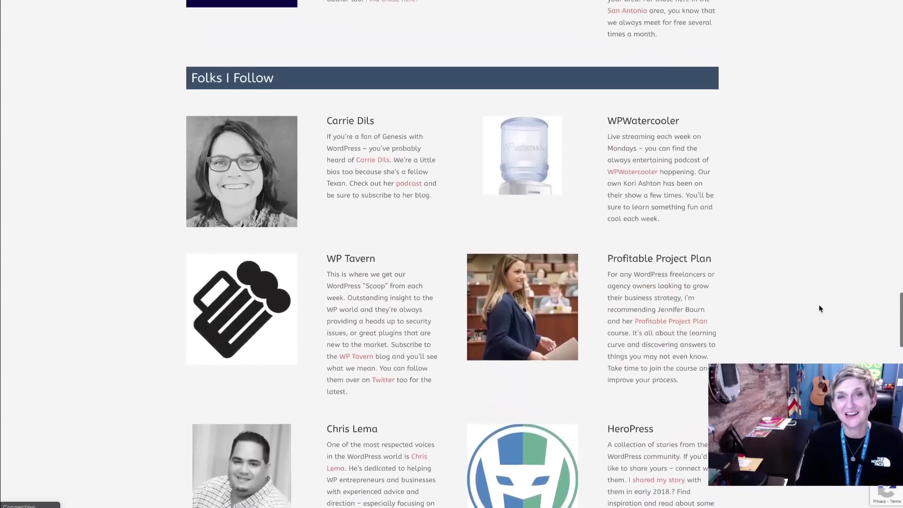
{"action": "scroll", "coordinate": [820, 309], "scroll_direction": "up", "scroll_amount": 7}
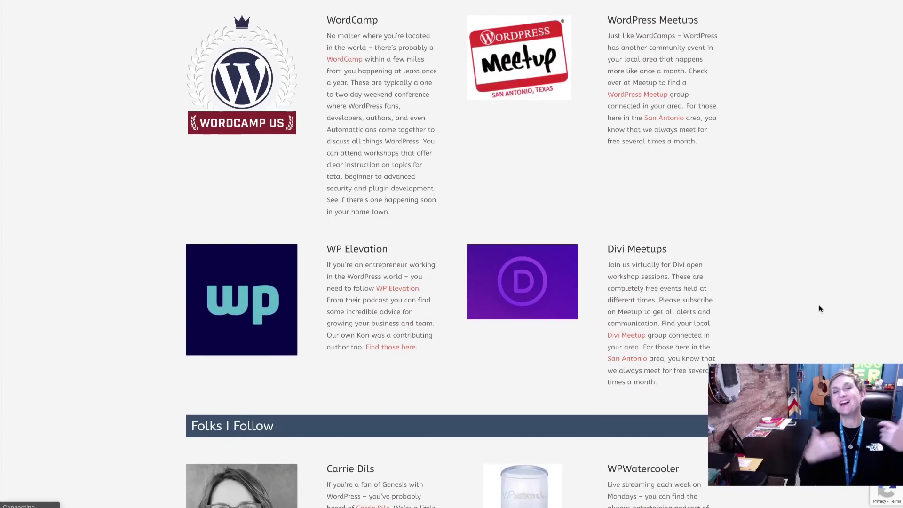